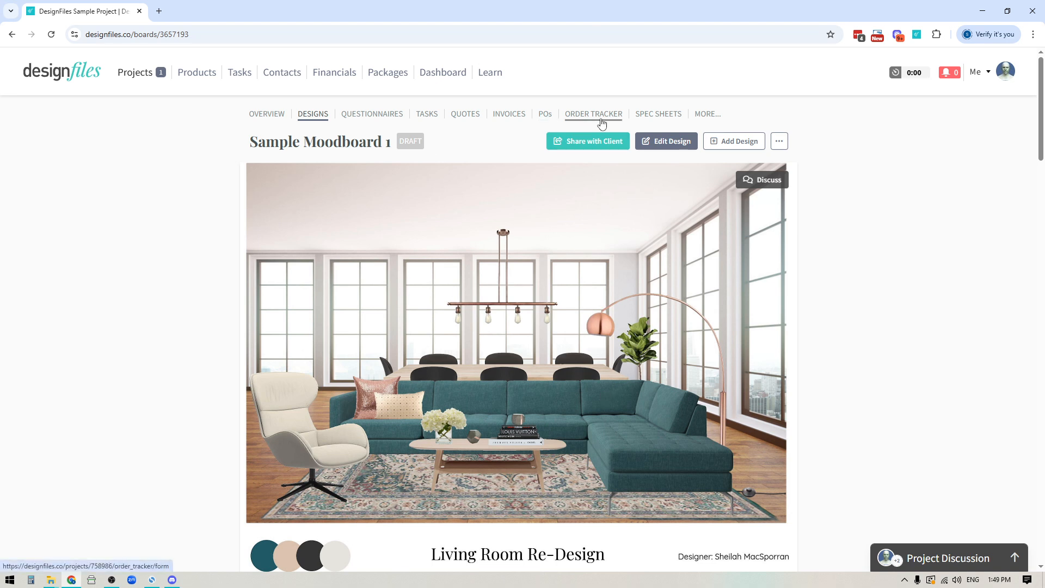
Go to the contracts of the DesignFiles Sample Project and add a new contract.
{"action": "left_click", "coordinate": [706, 114]}
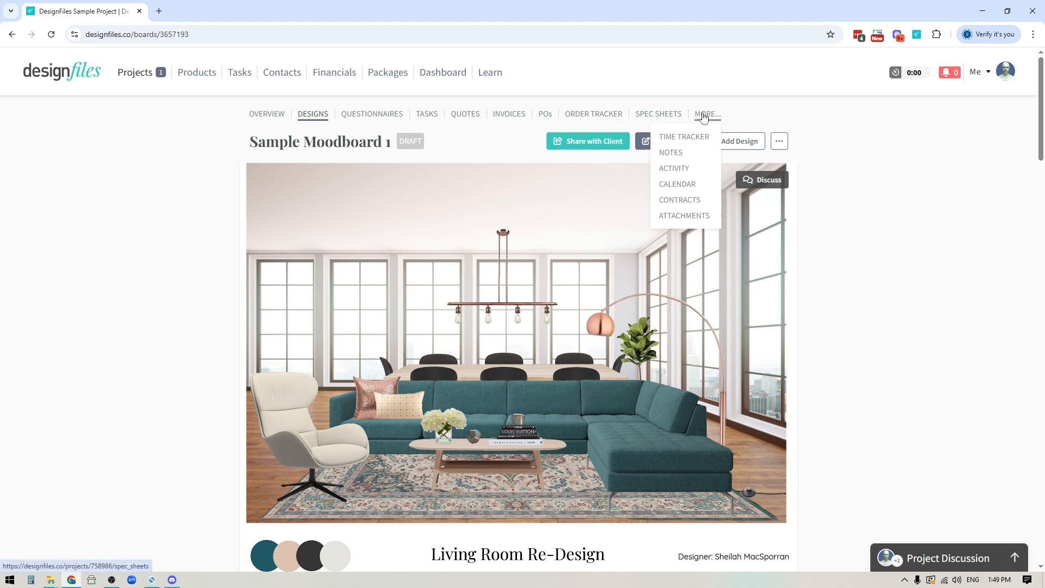
{"action": "left_click", "coordinate": [687, 207]}
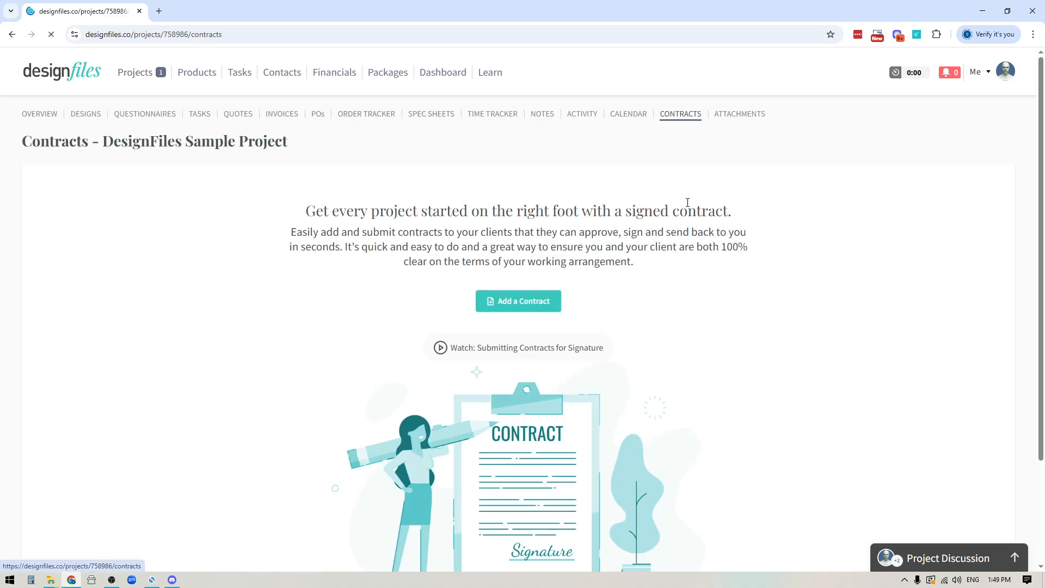
{"action": "left_click", "coordinate": [506, 306]}
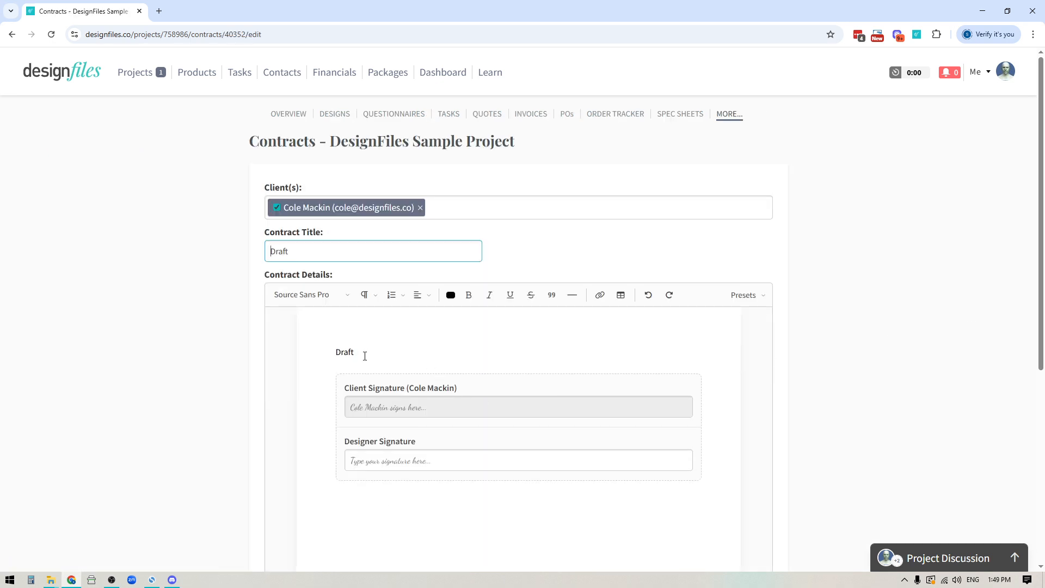
Replace the placeholder text in the contract details with the Interior Design Services Agreement preset.
{"action": "double_click", "coordinate": [345, 352]}
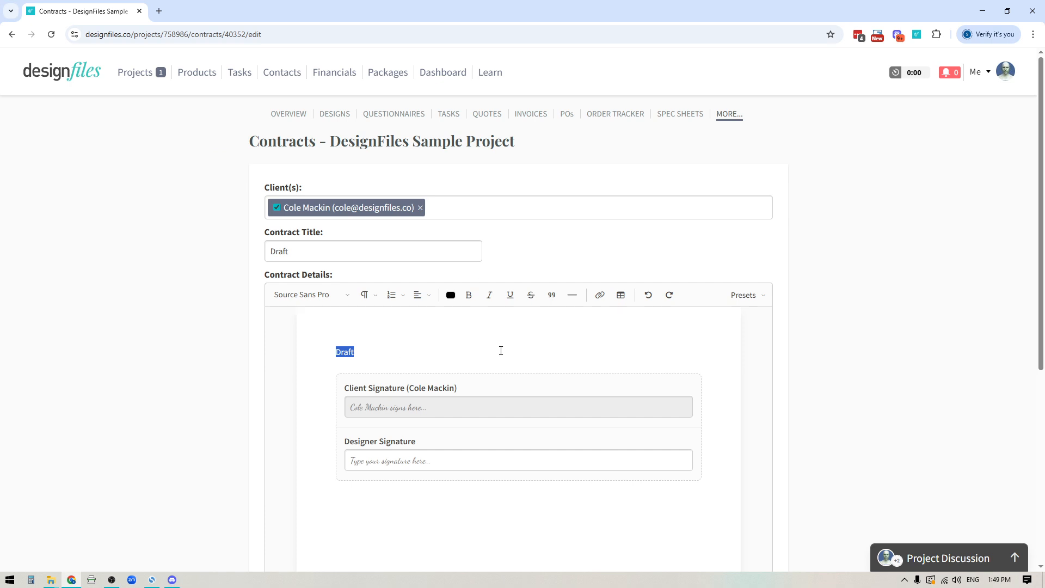
{"action": "left_click", "coordinate": [763, 301]}
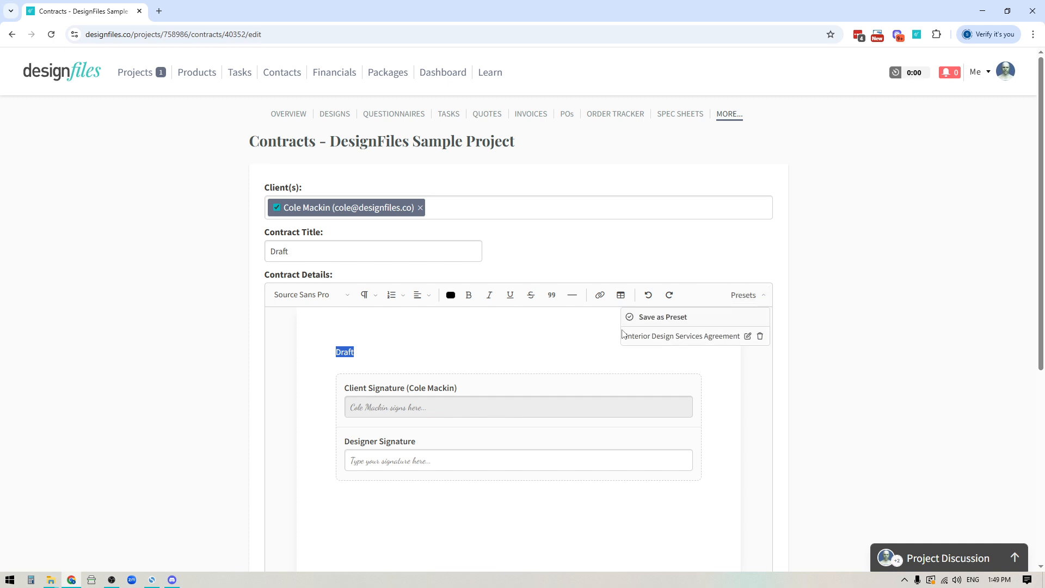
{"action": "left_click", "coordinate": [668, 340]}
Look through the contract's terms from the opening agreement to the signature block.
{"action": "scroll", "coordinate": [565, 420], "scroll_direction": "down", "scroll_amount": 6}
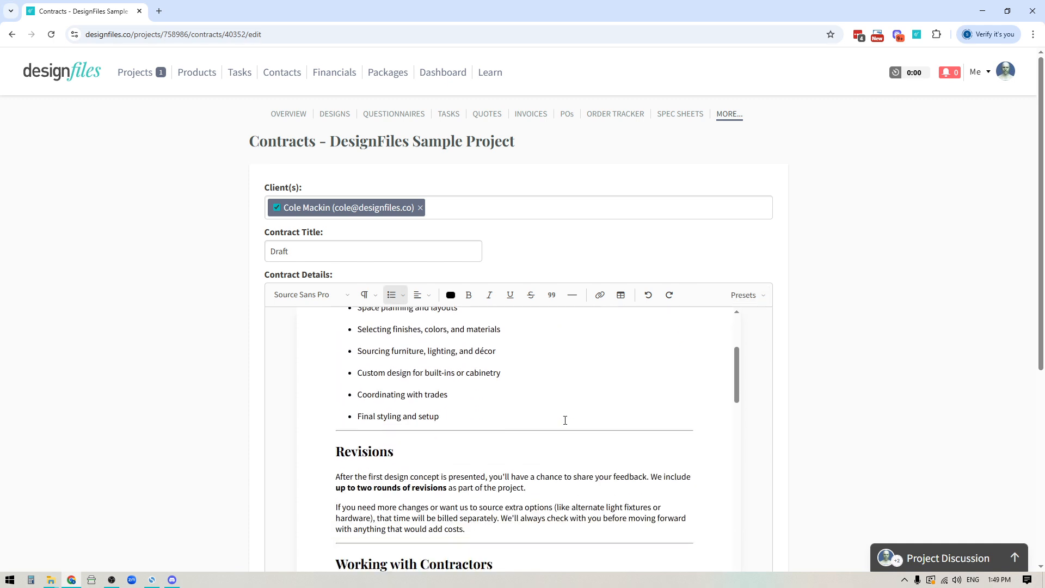
{"action": "scroll", "coordinate": [565, 420], "scroll_direction": "up", "scroll_amount": 5}
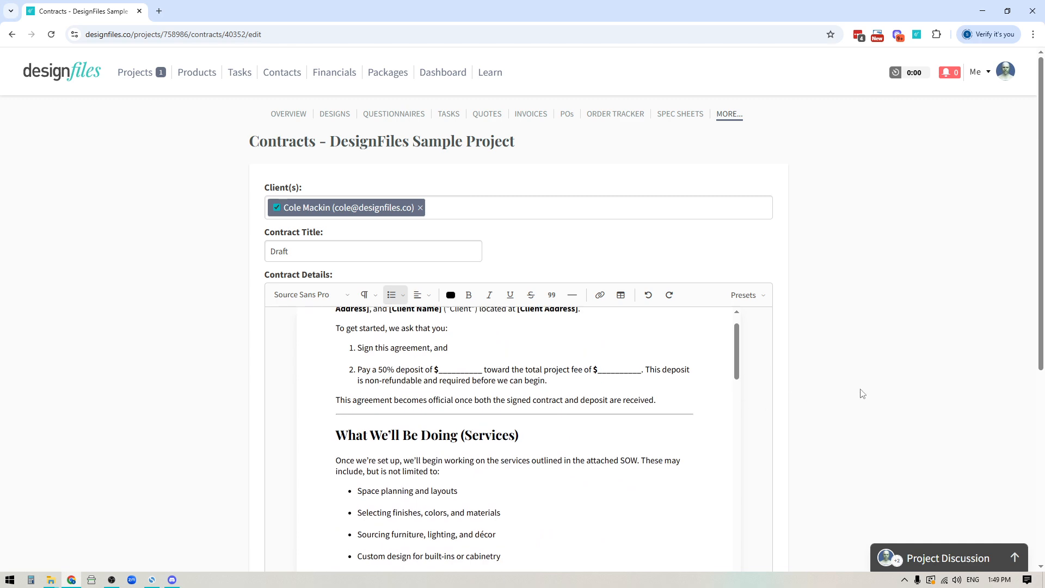
{"action": "scroll", "coordinate": [865, 392], "scroll_direction": "down", "scroll_amount": 4}
{"action": "scroll", "coordinate": [869, 392], "scroll_direction": "down", "scroll_amount": 1}
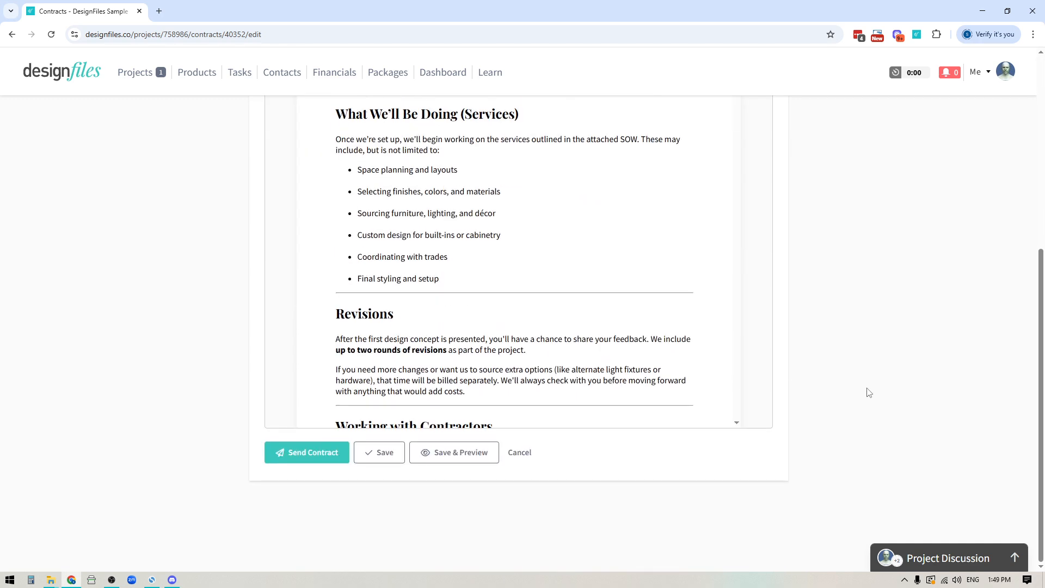
{"action": "scroll", "coordinate": [868, 391], "scroll_direction": "up", "scroll_amount": 6}
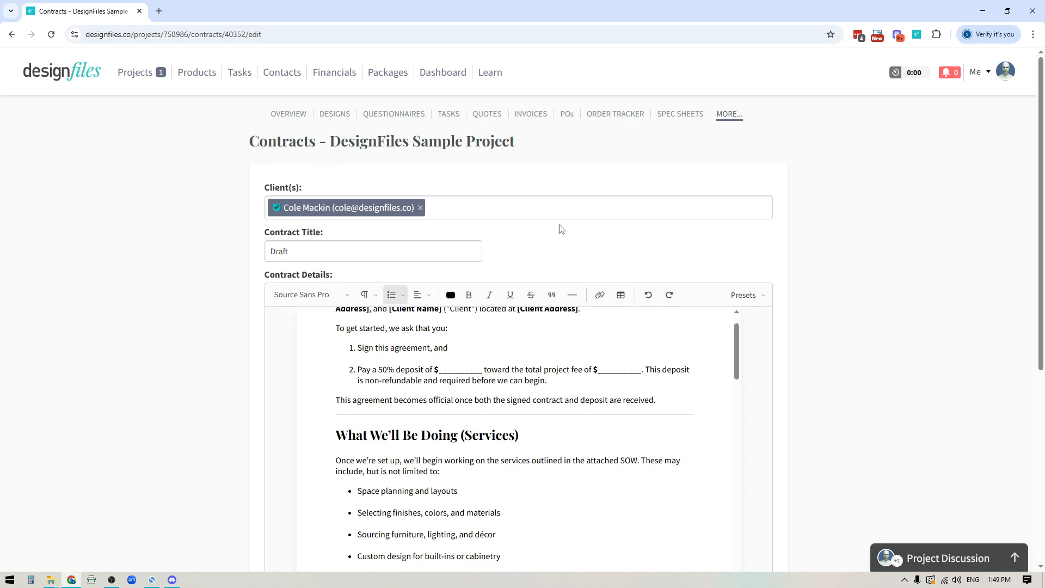
{"action": "scroll", "coordinate": [874, 299], "scroll_direction": "down", "scroll_amount": 5}
{"action": "scroll", "coordinate": [732, 298], "scroll_direction": "down", "scroll_amount": 6}
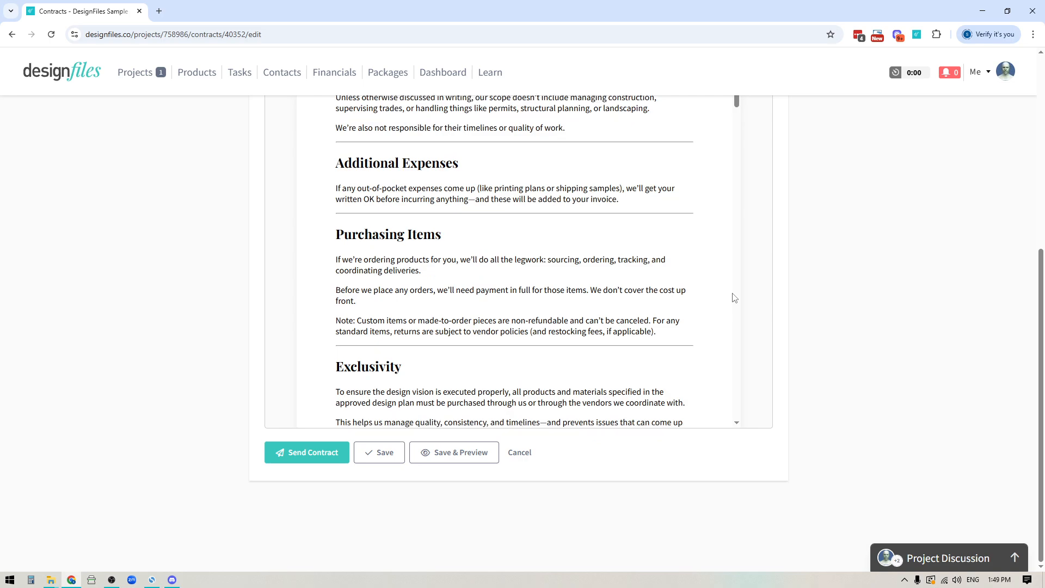
{"action": "scroll", "coordinate": [732, 294], "scroll_direction": "down", "scroll_amount": 7}
{"action": "left_click_drag", "start_coordinate": [736, 155], "coordinate": [780, 447]}
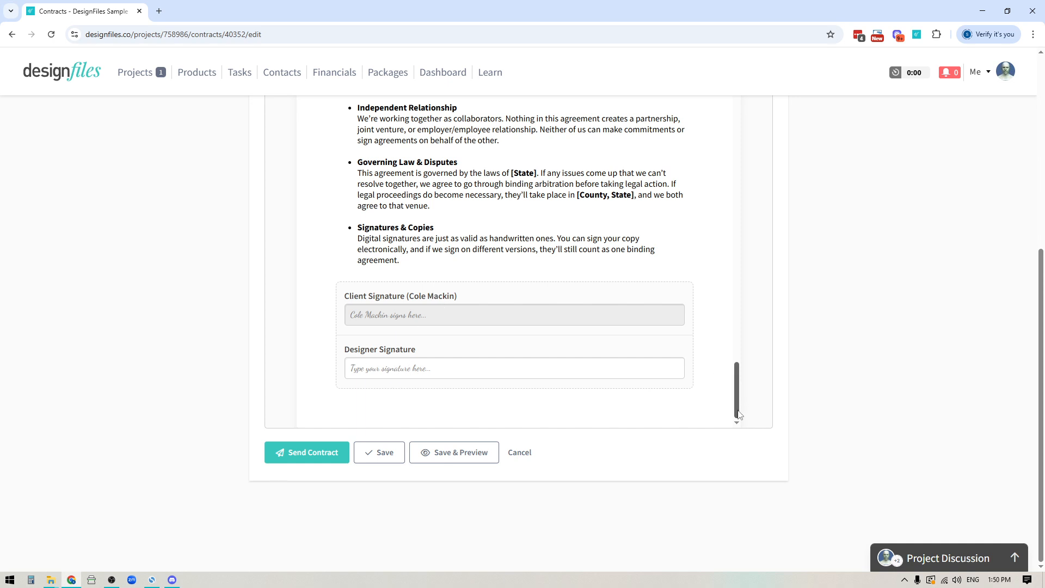
{"action": "left_click_drag", "start_coordinate": [738, 413], "coordinate": [747, 182]}
{"action": "scroll", "coordinate": [871, 248], "scroll_direction": "up", "scroll_amount": 6}
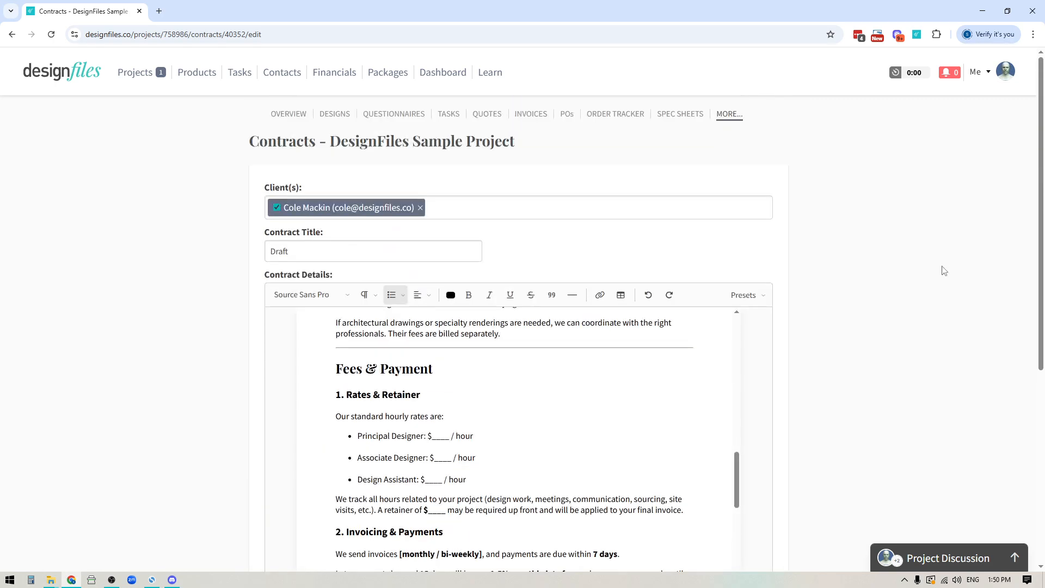
Add a second existing client to the contract by searching for the contact's name.
{"action": "left_click", "coordinate": [483, 208]}
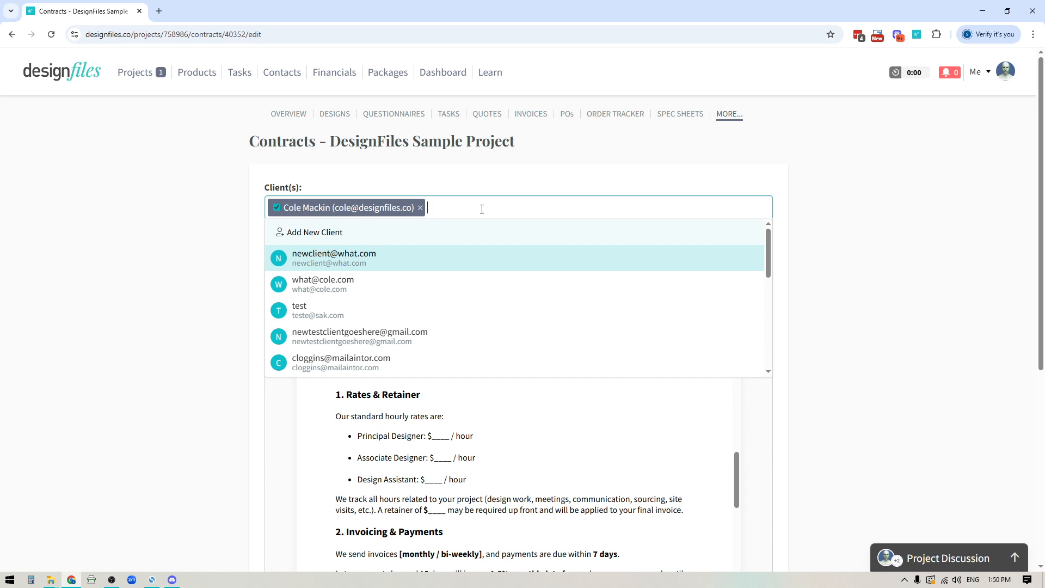
{"action": "scroll", "coordinate": [413, 317], "scroll_direction": "down", "scroll_amount": 2}
{"action": "scroll", "coordinate": [415, 317], "scroll_direction": "up", "scroll_amount": 1}
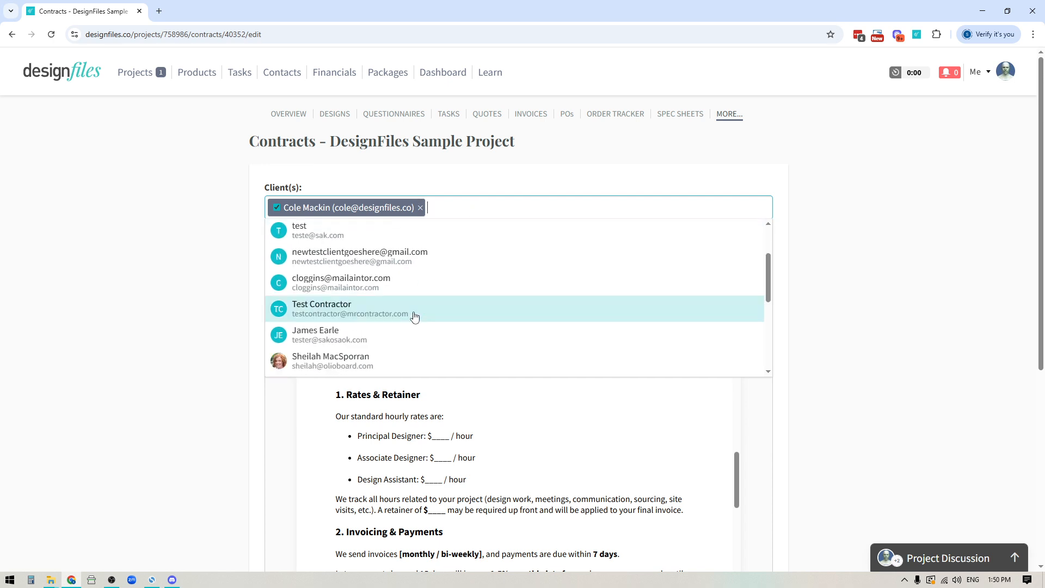
{"action": "scroll", "coordinate": [413, 318], "scroll_direction": "up", "scroll_amount": 2}
{"action": "scroll", "coordinate": [413, 317], "scroll_direction": "down", "scroll_amount": 3}
{"action": "scroll", "coordinate": [430, 272], "scroll_direction": "up", "scroll_amount": 1}
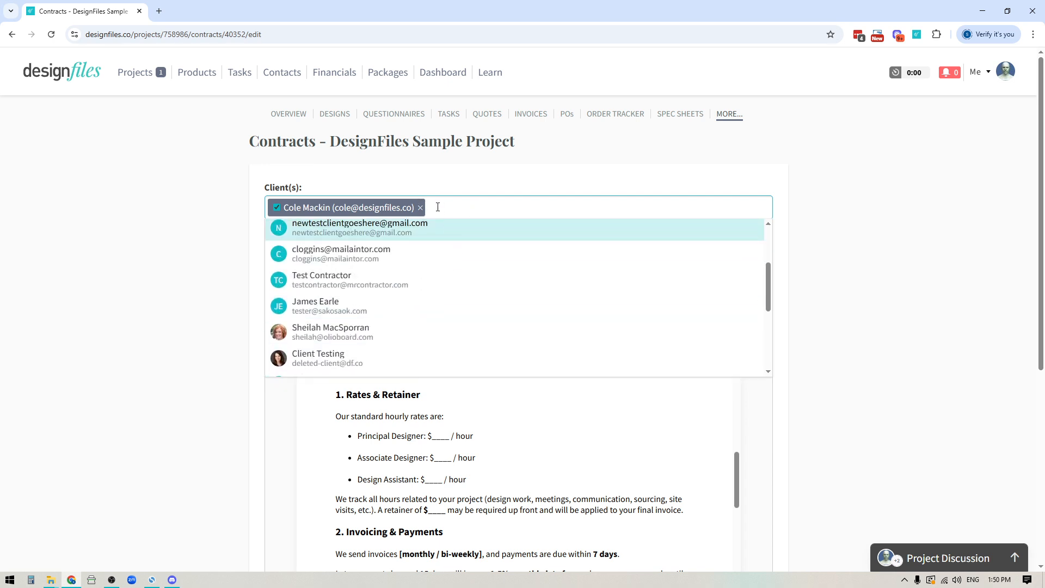
{"action": "type", "text": "sheil"}
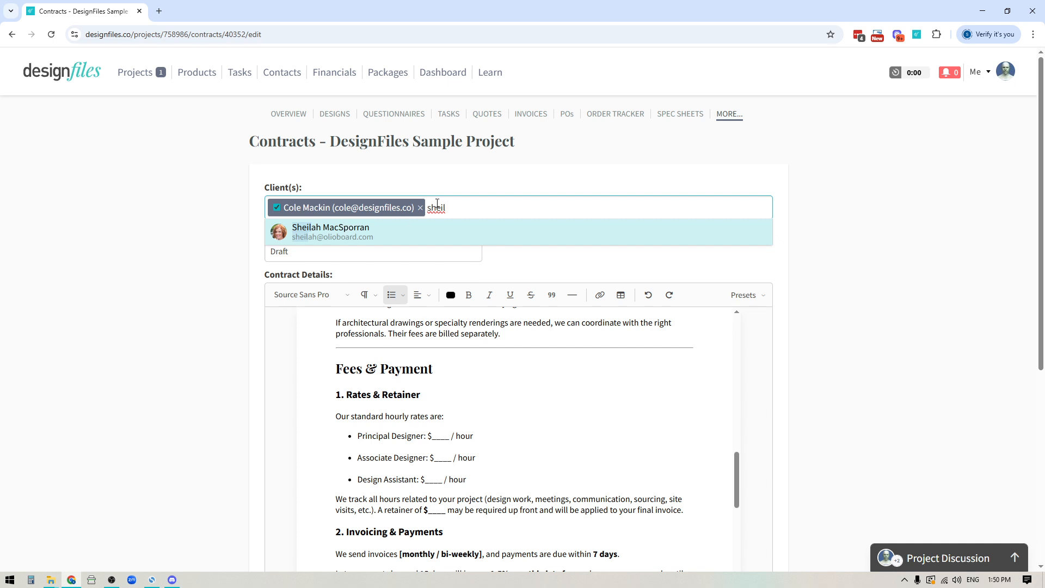
{"action": "left_click", "coordinate": [344, 234]}
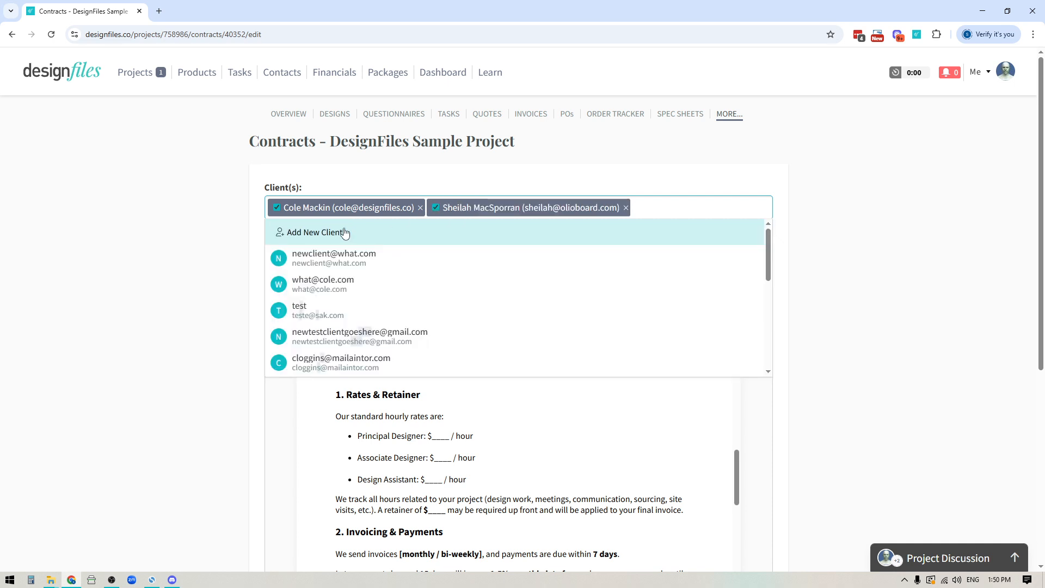
{"action": "left_click", "coordinate": [869, 243]}
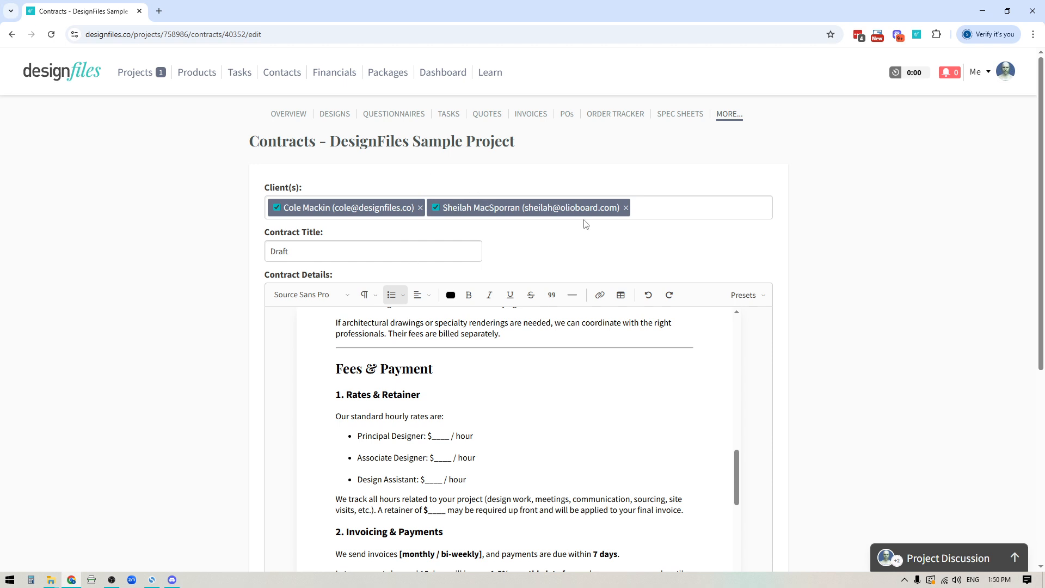
Sign the contract as the designer by entering the designer's full name below the client signatures.
{"action": "scroll", "coordinate": [774, 375], "scroll_direction": "down", "scroll_amount": 6}
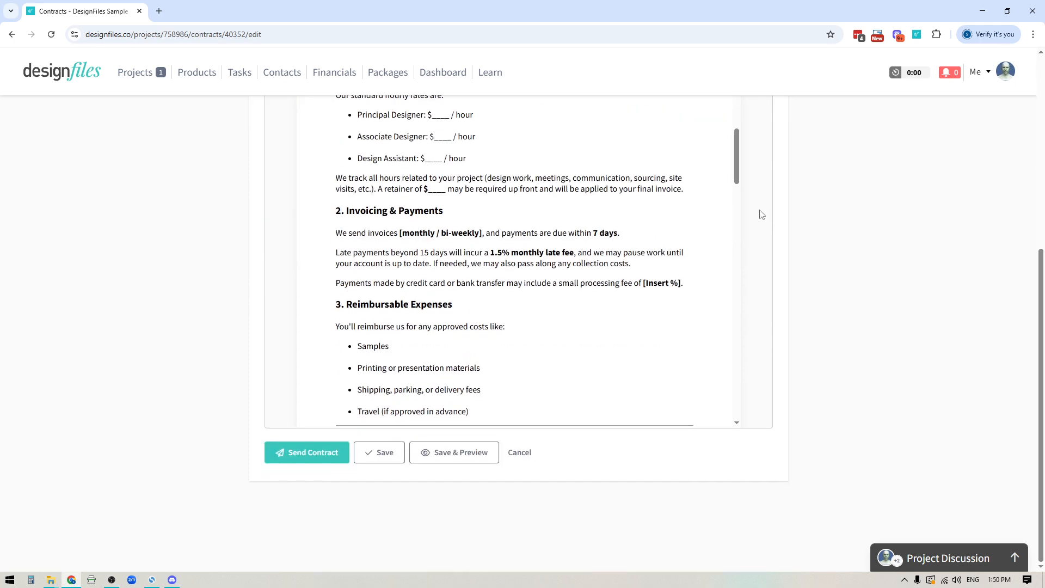
{"action": "scroll", "coordinate": [748, 206], "scroll_direction": "down", "scroll_amount": 2}
{"action": "scroll", "coordinate": [748, 206], "scroll_direction": "down", "scroll_amount": 10}
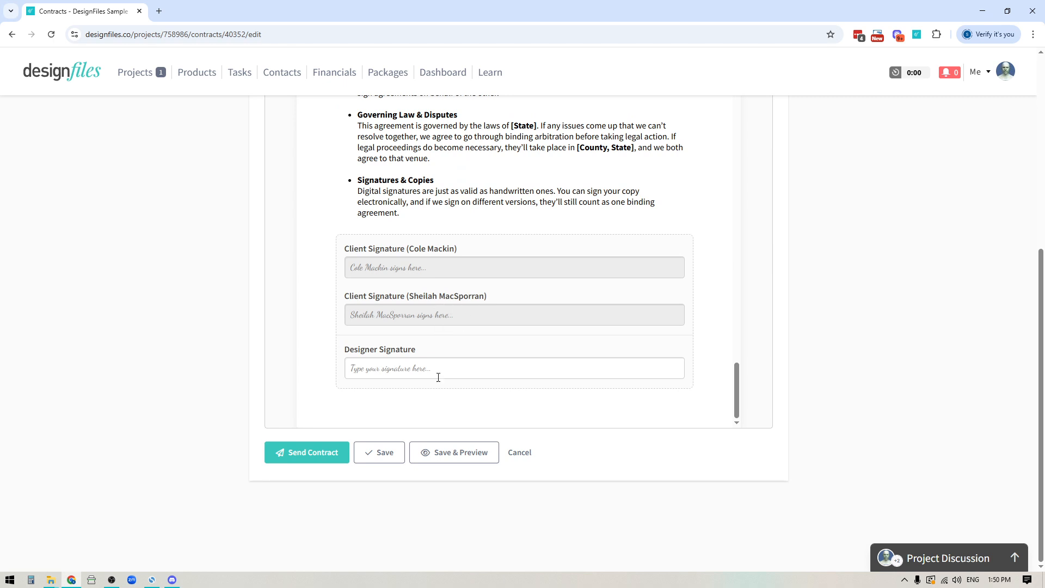
{"action": "left_click", "coordinate": [380, 369]}
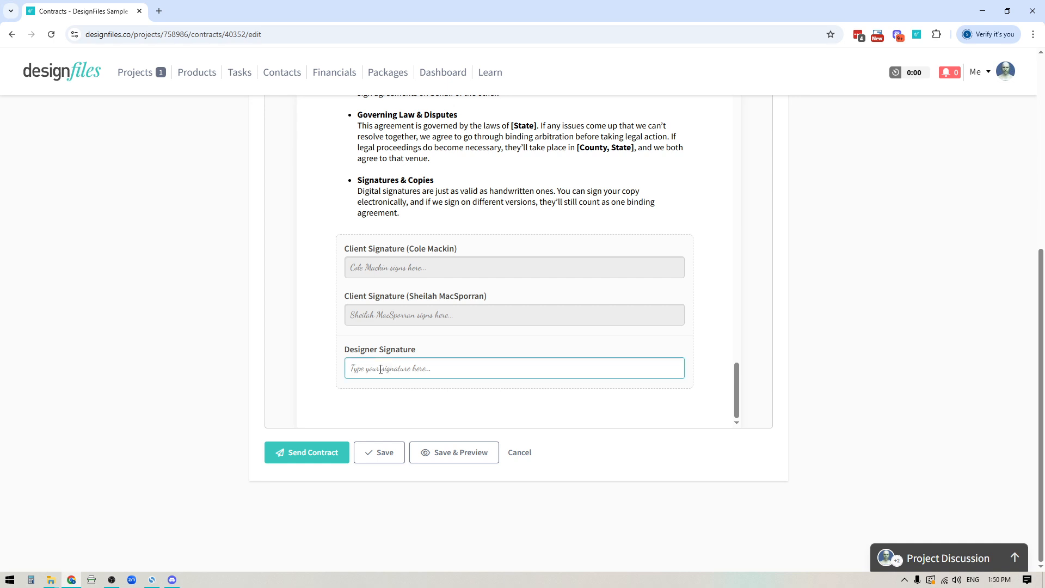
Save the contract and review its client-facing preview through to the acknowledgement and signatures.
{"action": "left_click", "coordinate": [468, 456]}
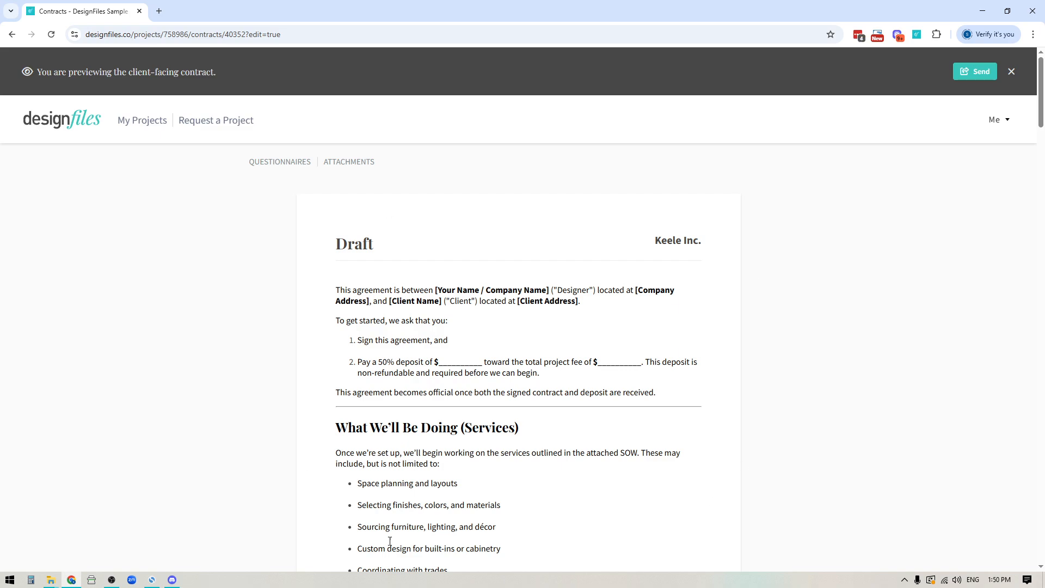
{"action": "scroll", "coordinate": [694, 417], "scroll_direction": "down", "scroll_amount": 3}
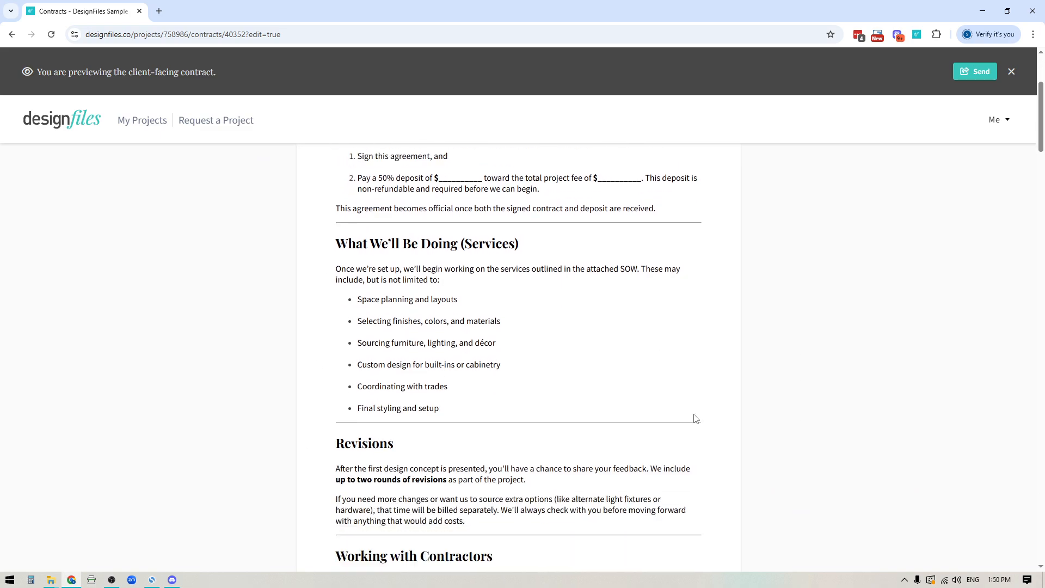
{"action": "scroll", "coordinate": [693, 418], "scroll_direction": "down", "scroll_amount": 15}
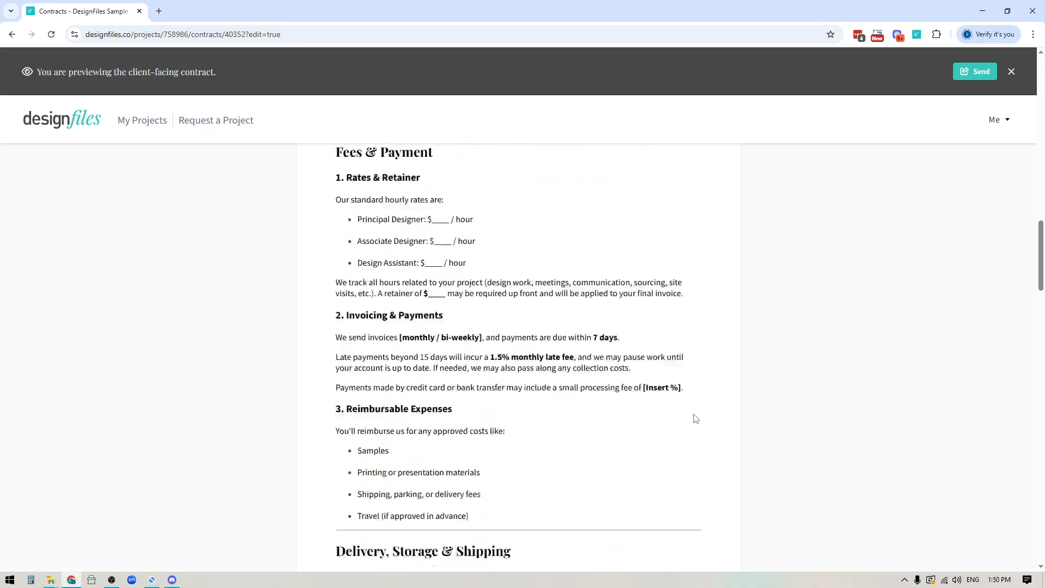
{"action": "scroll", "coordinate": [695, 418], "scroll_direction": "down", "scroll_amount": 20}
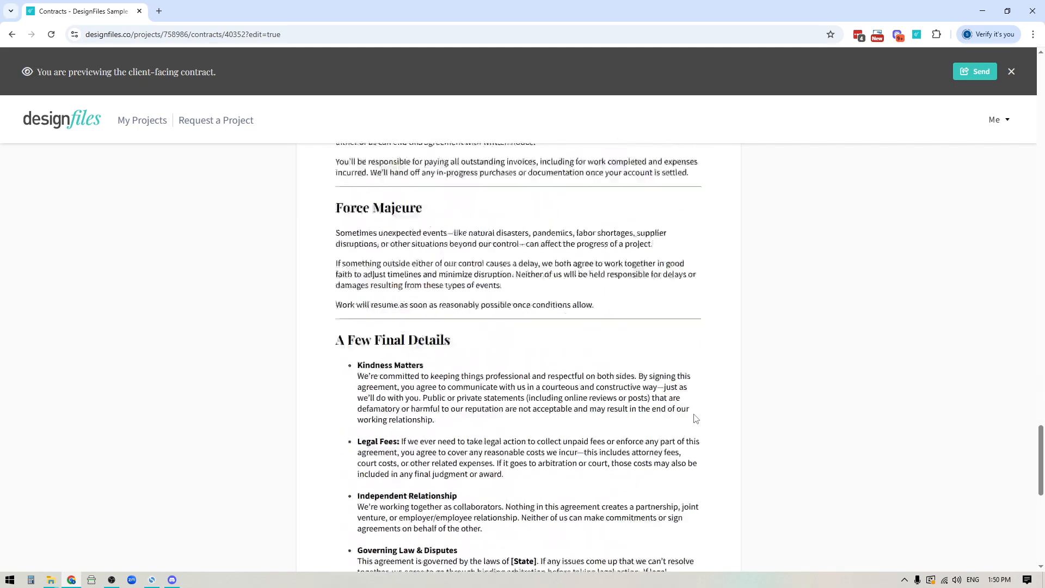
{"action": "scroll", "coordinate": [695, 416], "scroll_direction": "down", "scroll_amount": 10}
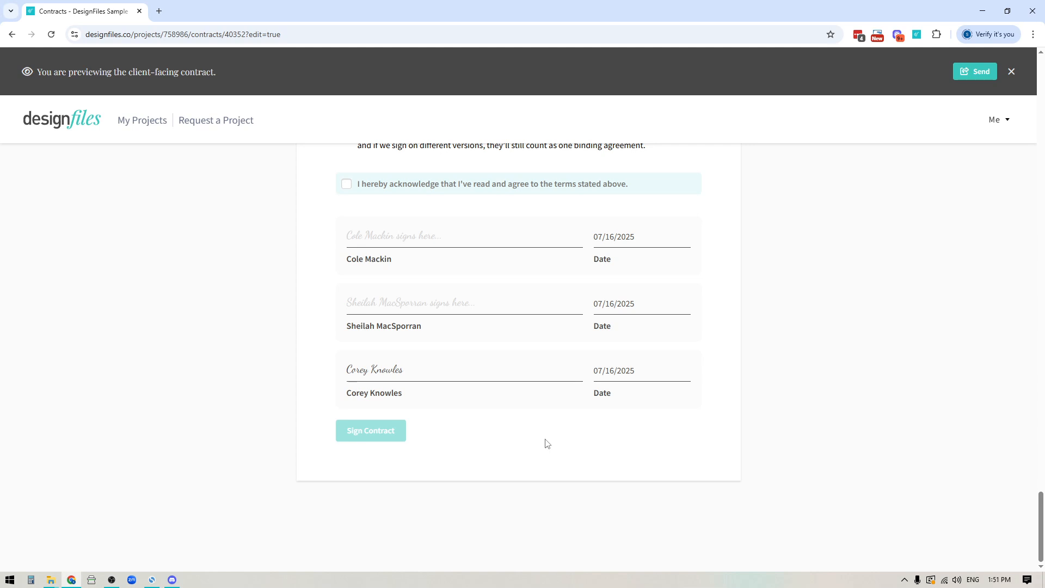
Send the contract to both clients with the default subject and message, and check its signature status.
{"action": "left_click", "coordinate": [976, 76]}
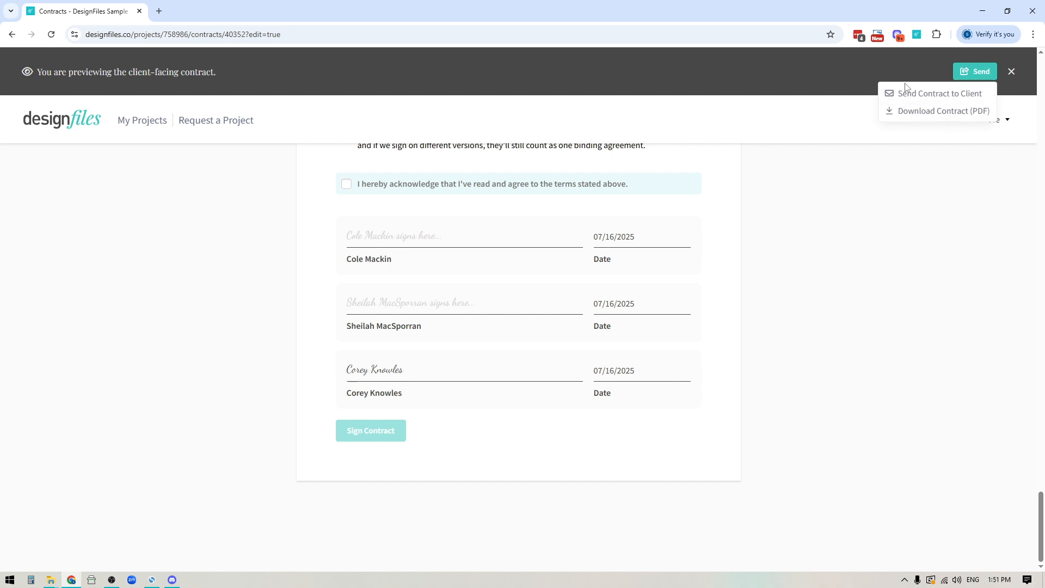
{"action": "left_click", "coordinate": [930, 99]}
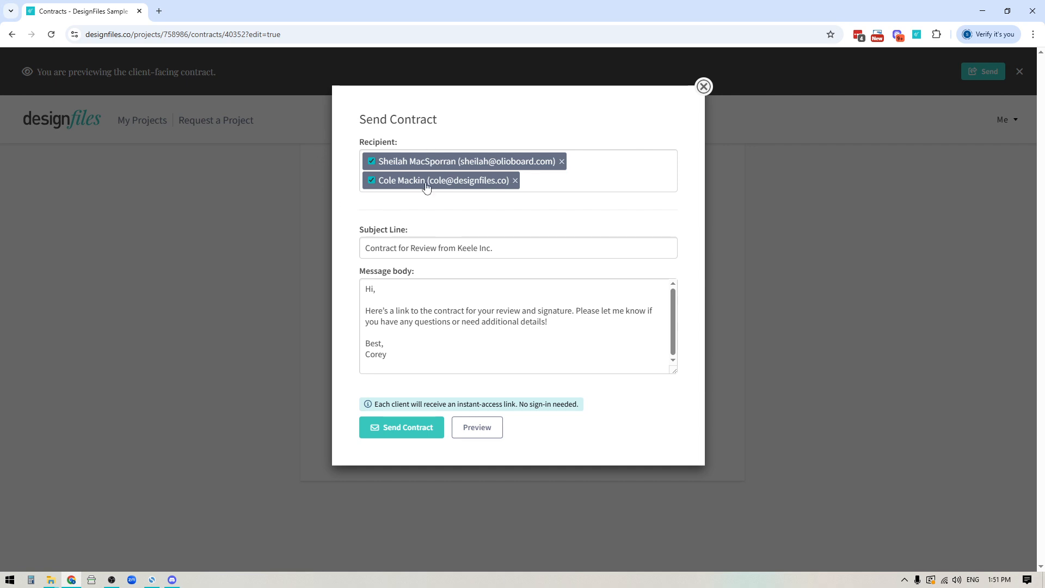
{"action": "left_click_drag", "start_coordinate": [397, 248], "coordinate": [491, 247]}
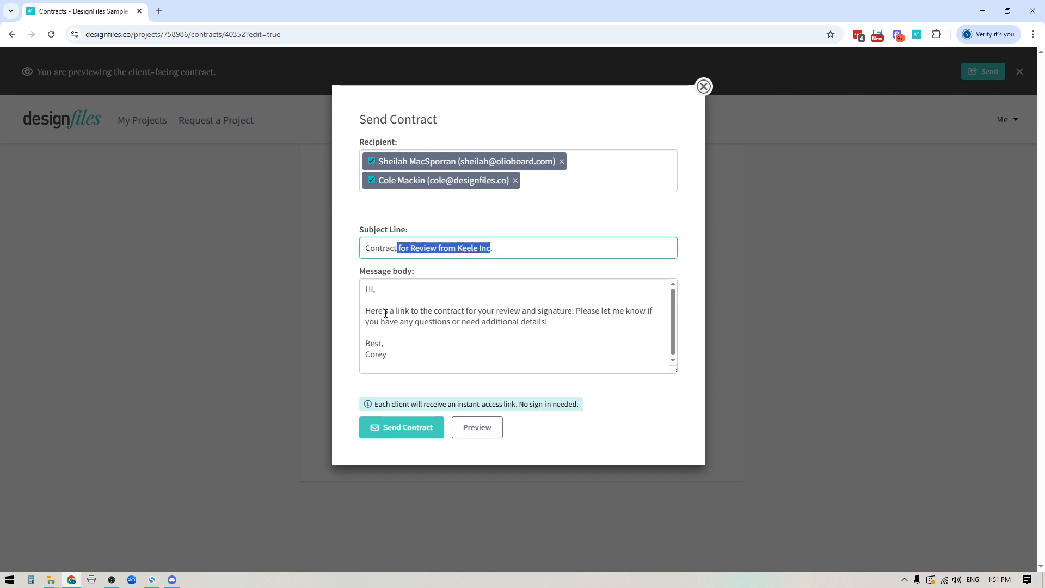
{"action": "left_click_drag", "start_coordinate": [385, 314], "coordinate": [462, 333]}
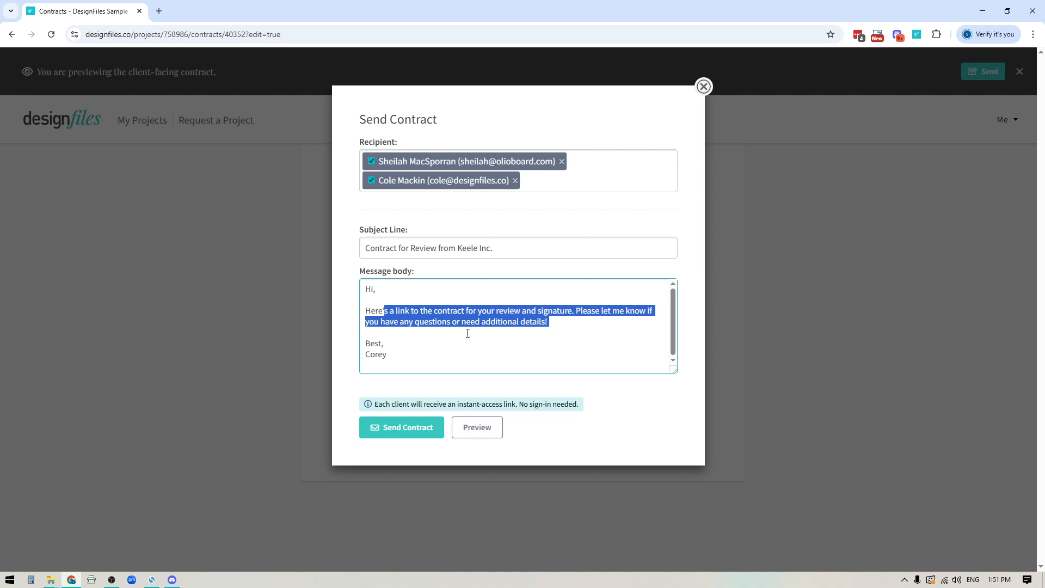
{"action": "left_click", "coordinate": [409, 433]}
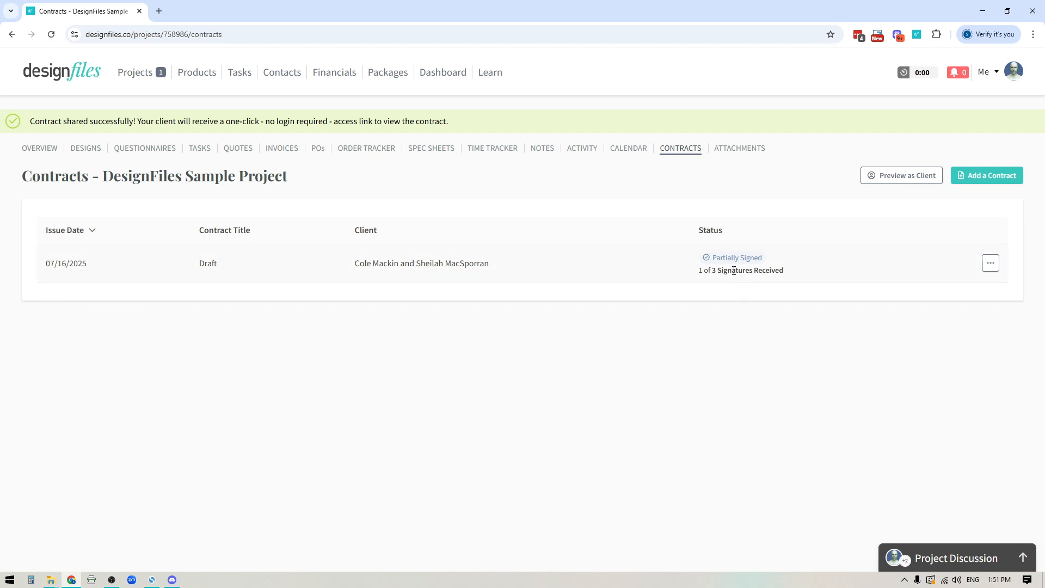
{"action": "mouse_move", "coordinate": [732, 259]}
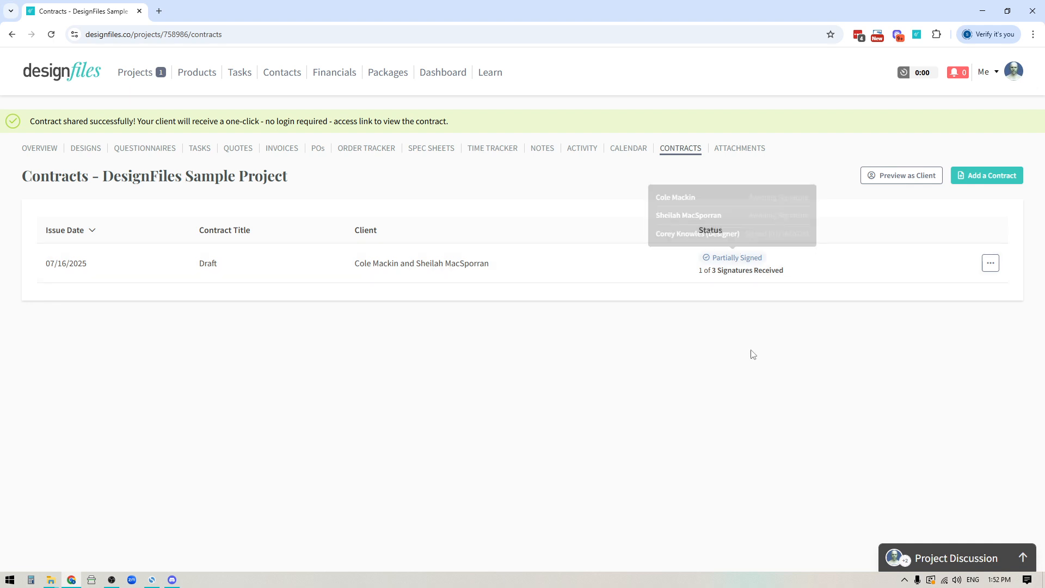
Prepare to resend the contract, remove the added client from the recipients, and cancel without sending.
{"action": "left_click", "coordinate": [990, 264]}
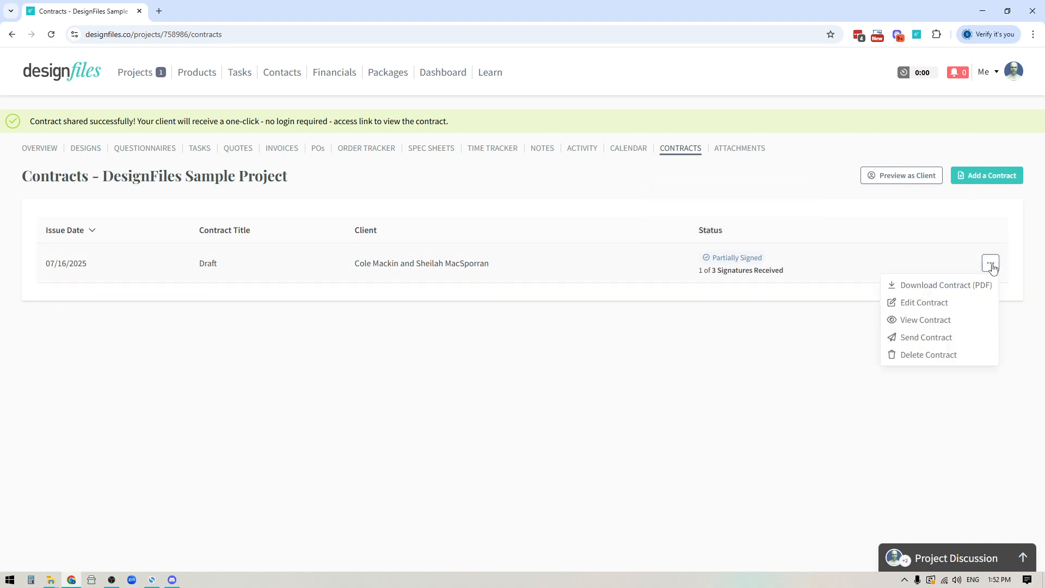
{"action": "left_click", "coordinate": [927, 337]}
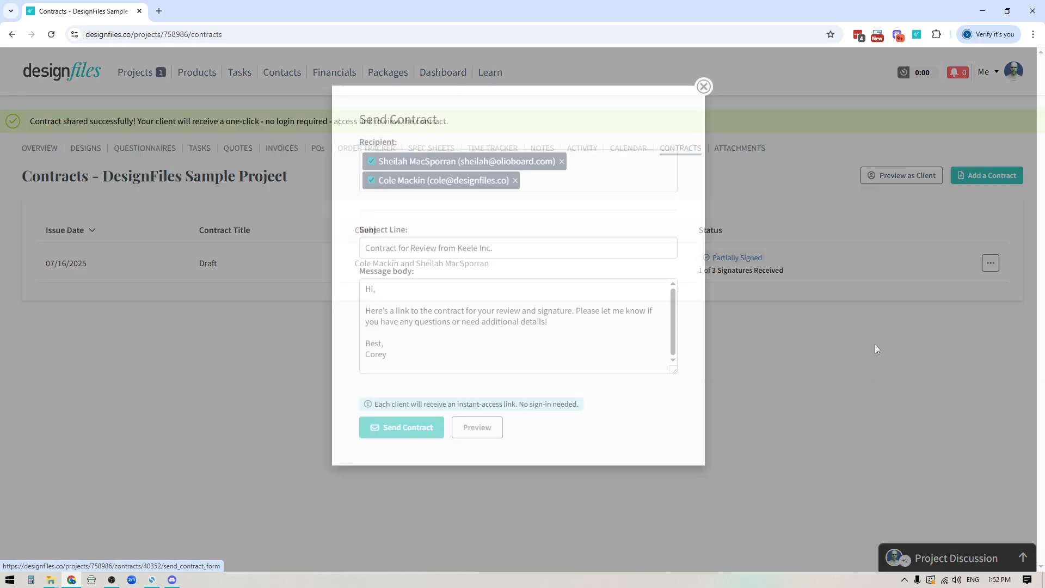
{"action": "left_click", "coordinate": [562, 161]}
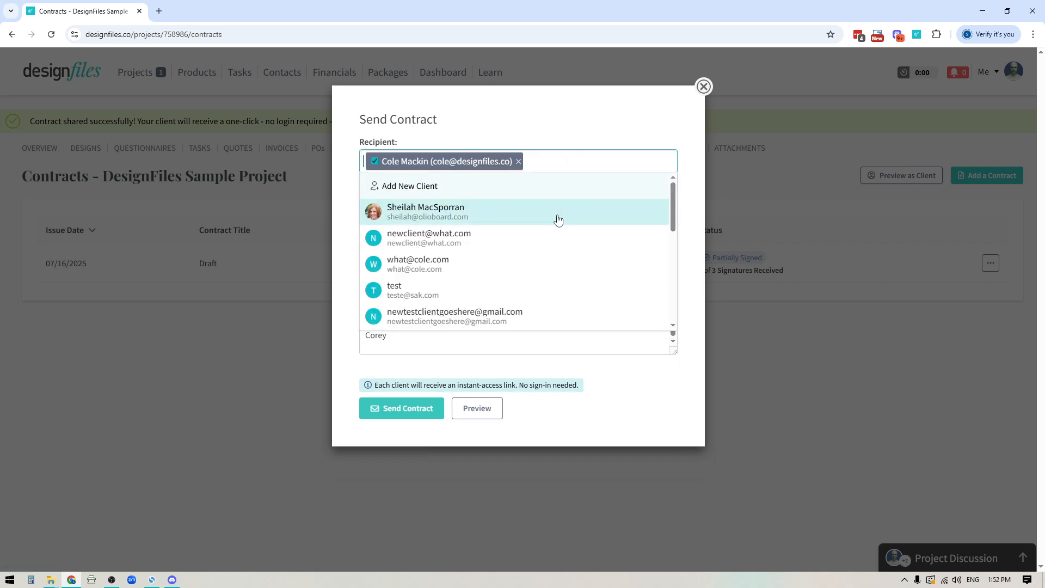
{"action": "left_click", "coordinate": [558, 132]}
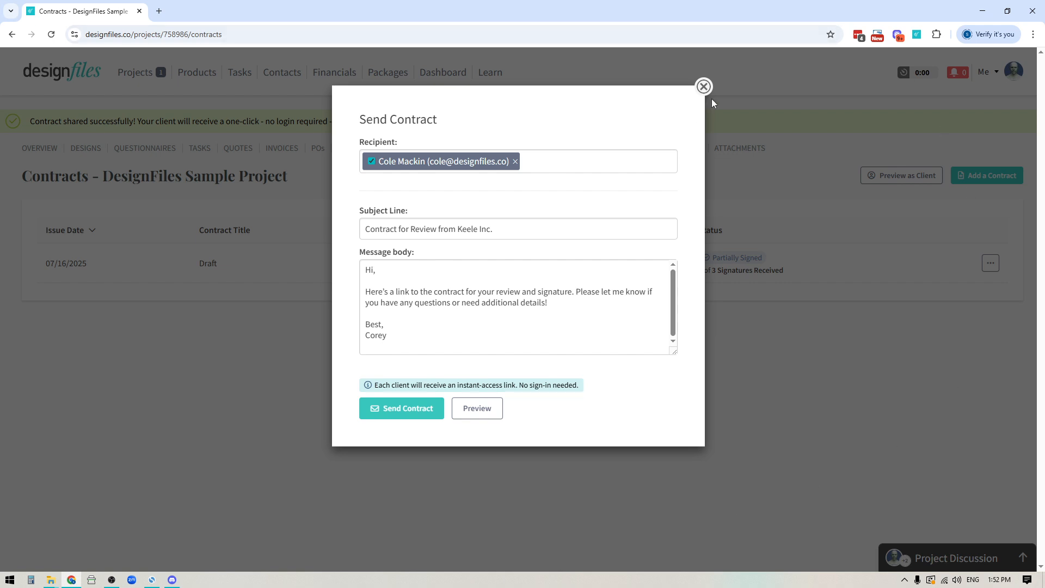
{"action": "left_click", "coordinate": [703, 87]}
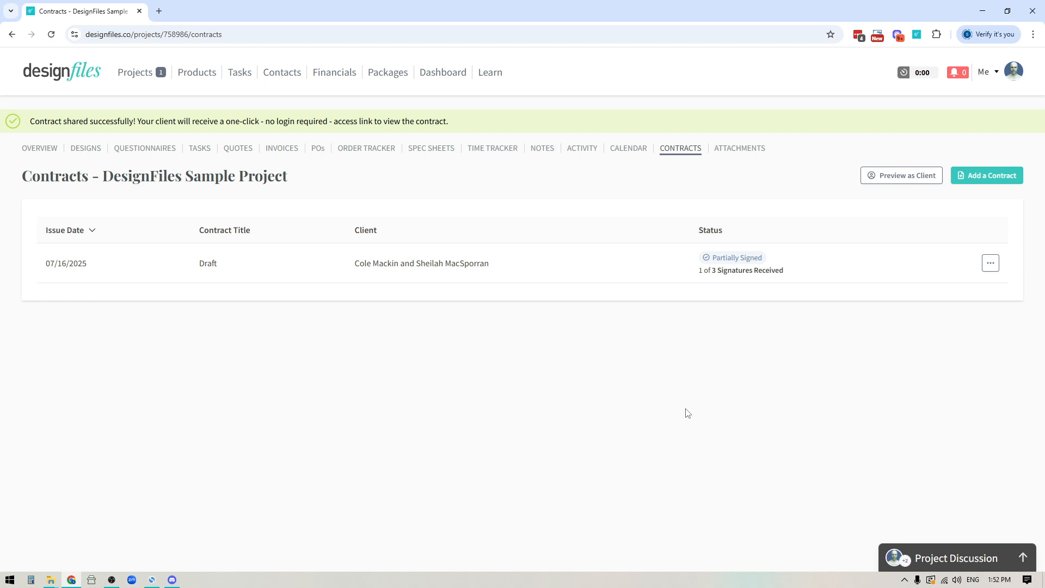
Check the individual signature status of each signer on the sent contract.
{"action": "mouse_move", "coordinate": [745, 260]}
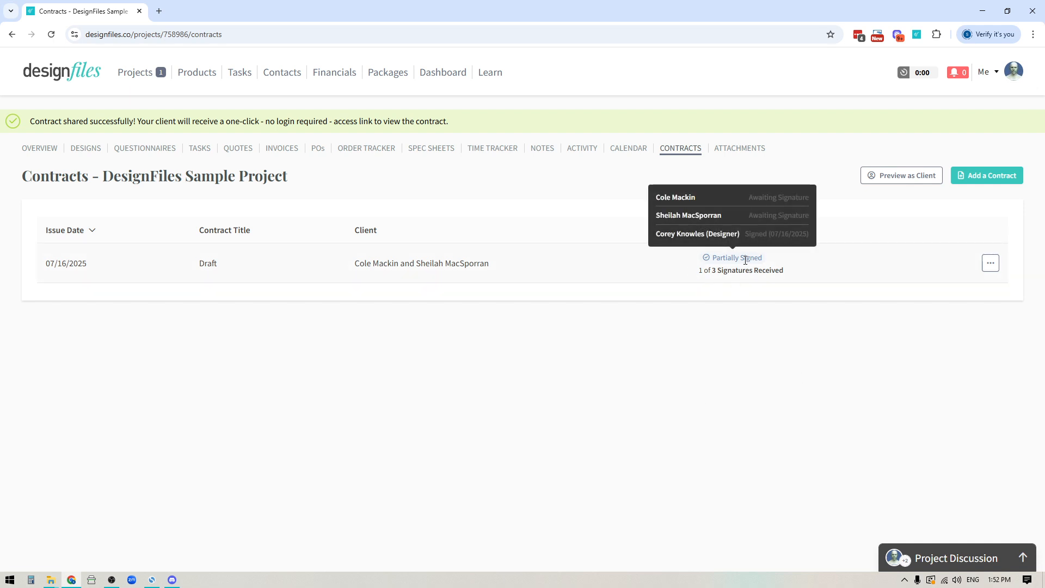